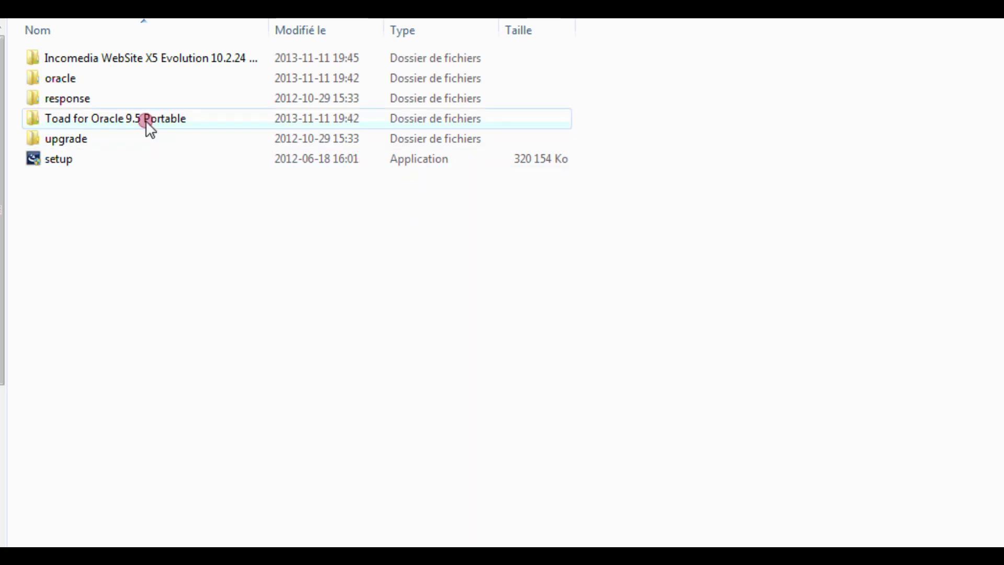
- Select the setup application in the Oracle installer folder
left_click(58, 159)
- Launch the Oracle setup application with the Ouvrir context-menu command
right_click(63, 167)
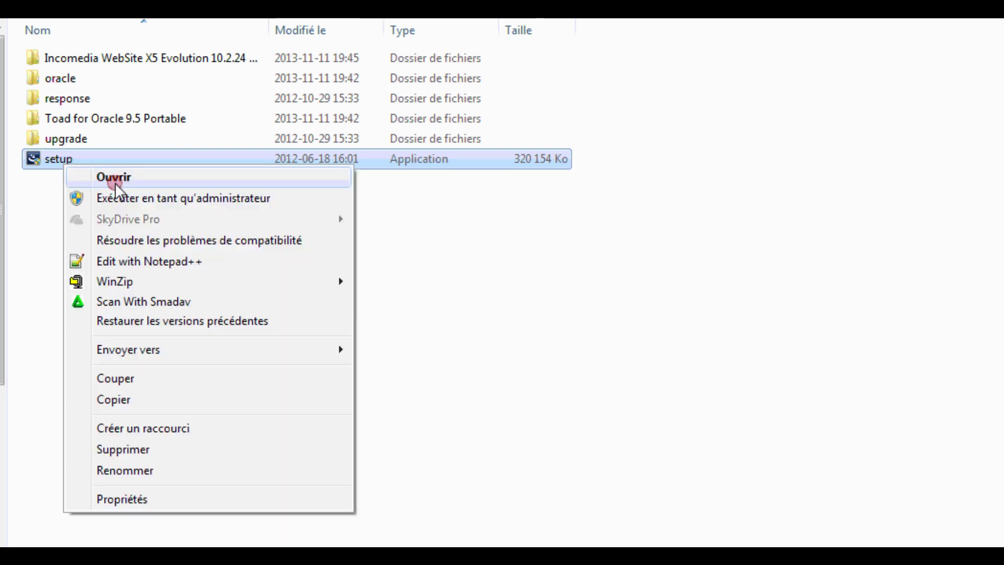
left_click(115, 179)
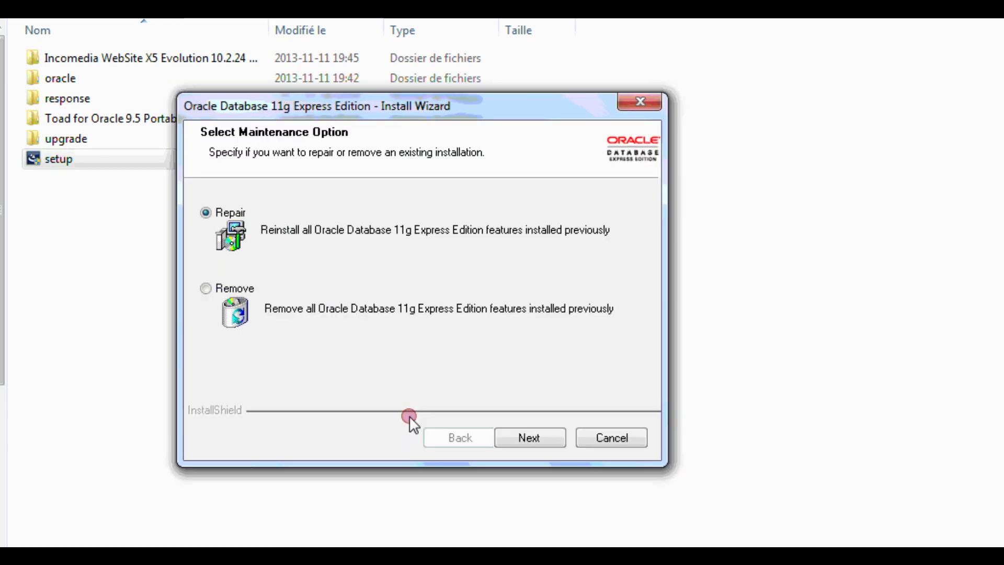
- Repair the existing Oracle XE installation, leaving the wizard on its welcome page
left_click(520, 434)
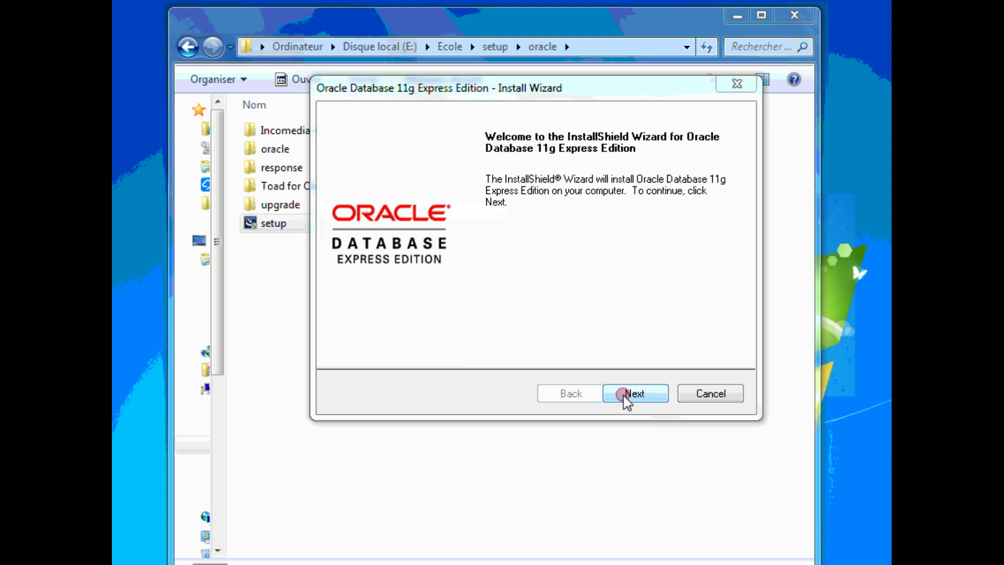
- Accept the licence and keep C:\oraclexe\ as the installation destination
left_click(633, 395)
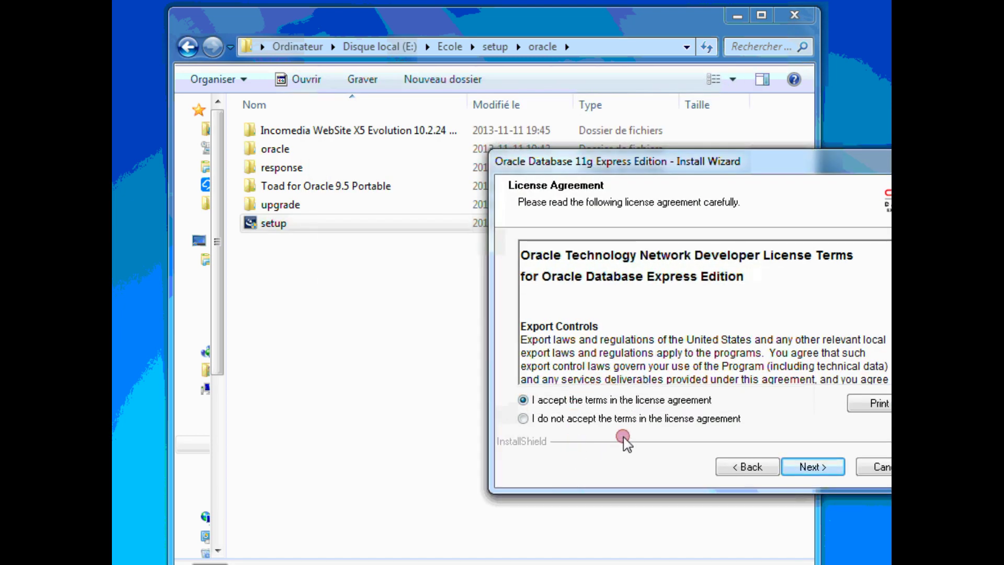
left_click(810, 467)
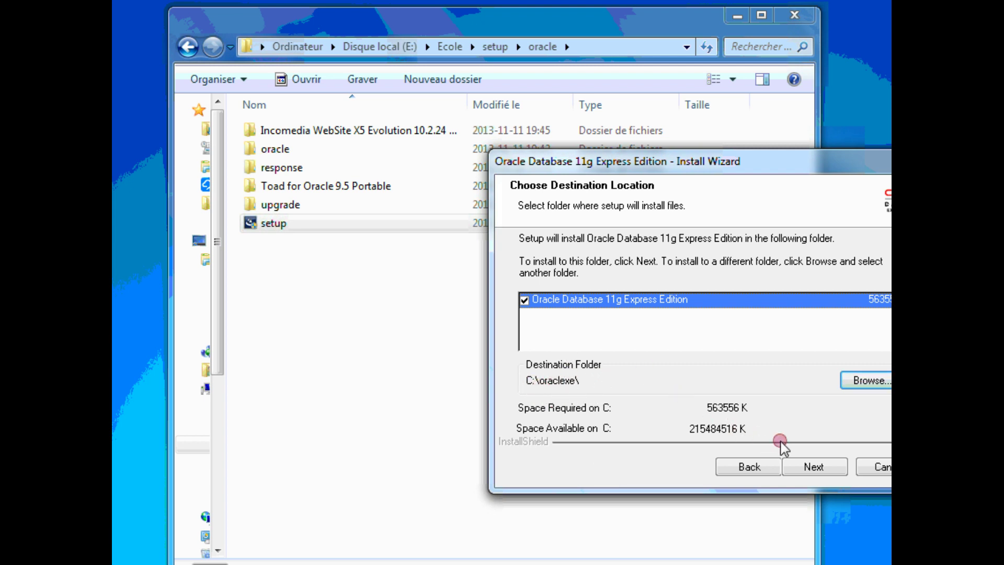
left_click(812, 468)
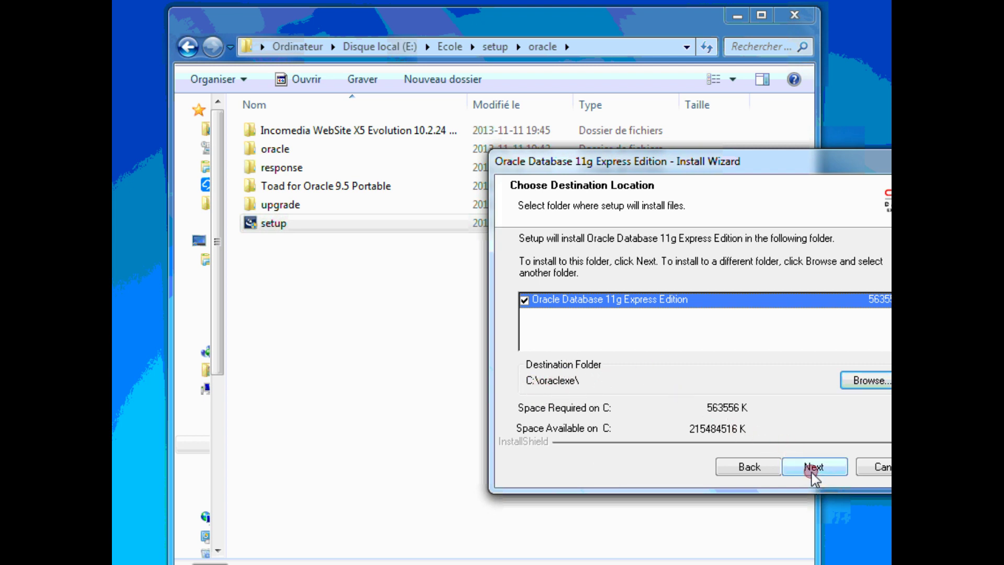
left_click(811, 470)
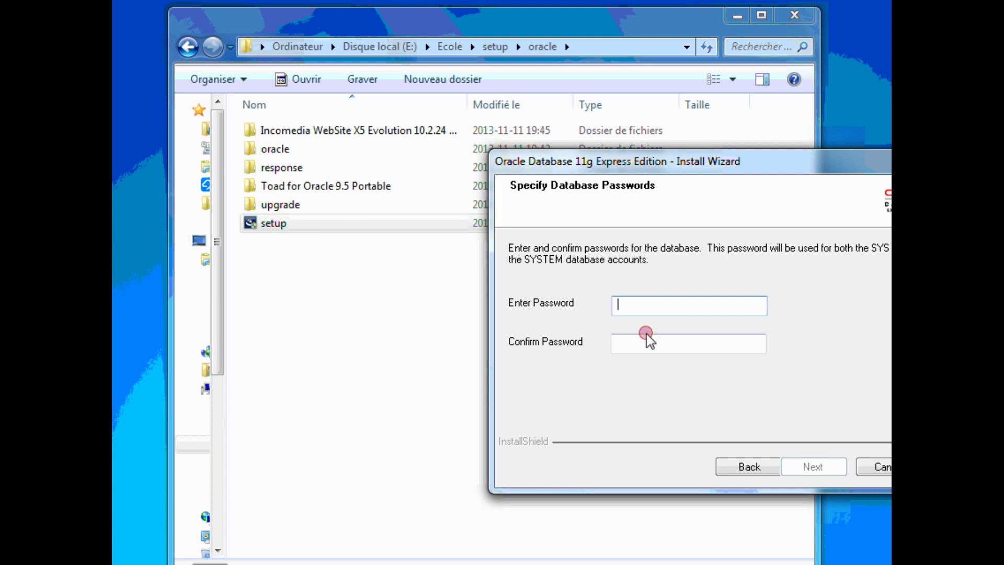
- Enter and confirm the SYS/SYSTEM database password, reaching the Summary page
type("root")
left_click(641, 340)
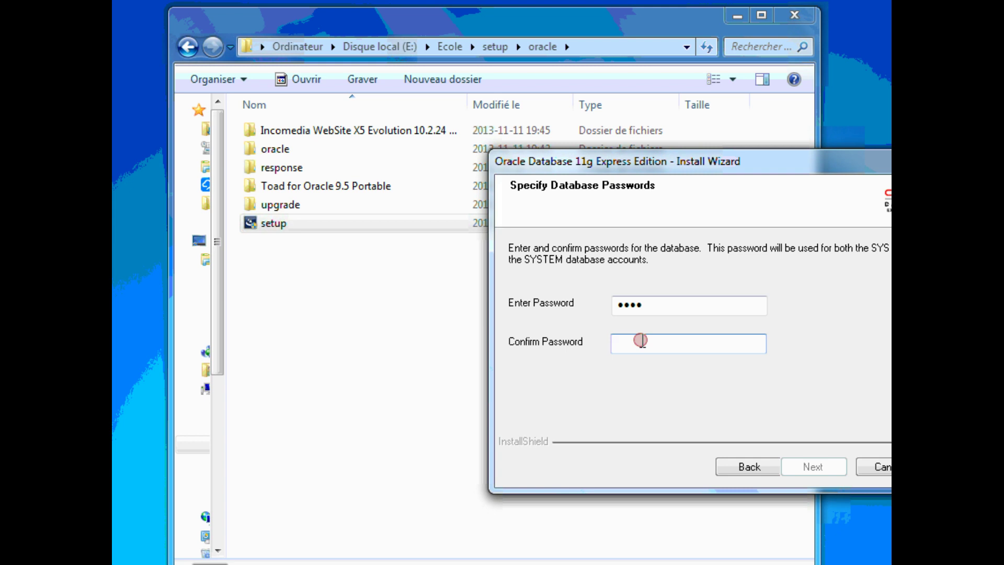
type("****")
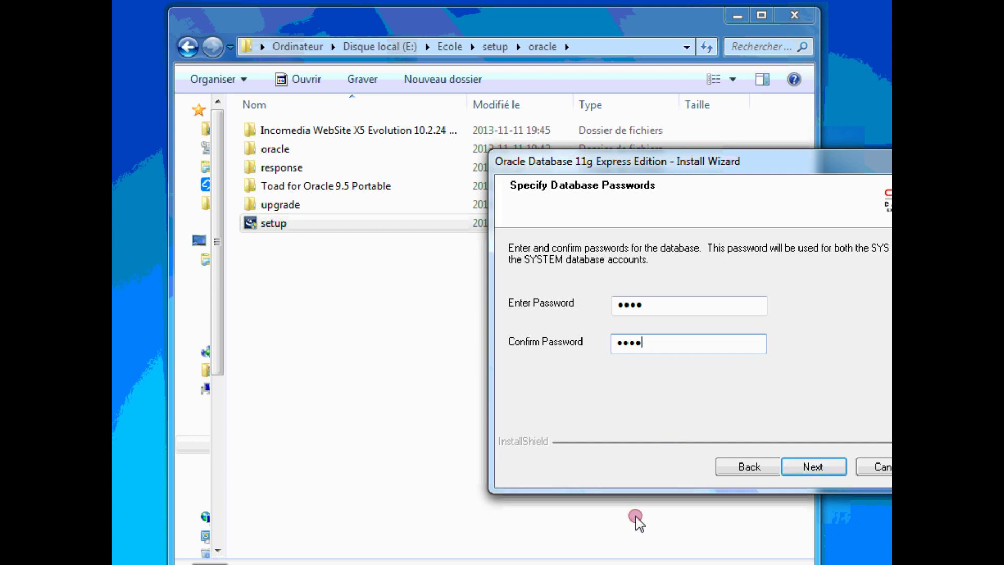
left_click(811, 467)
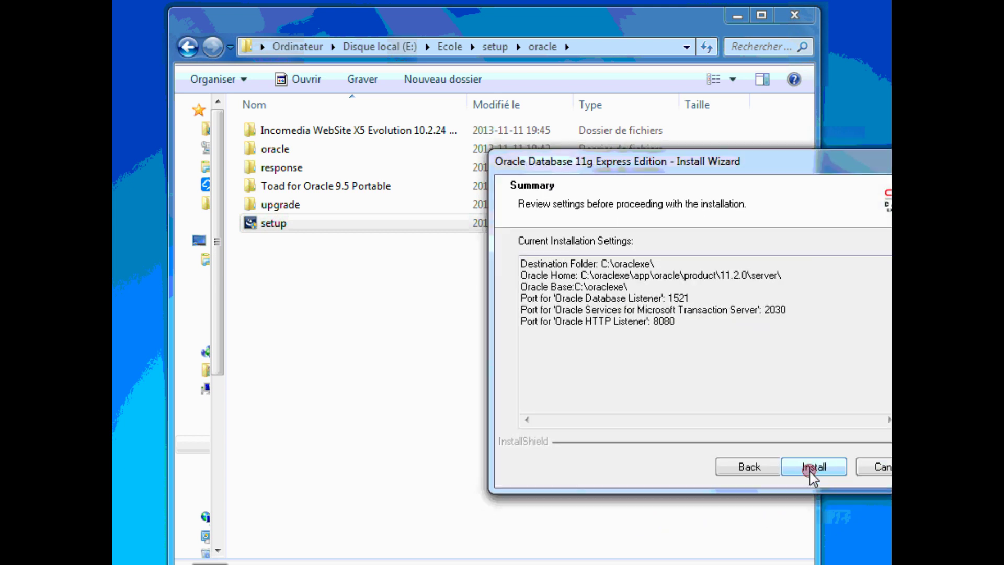
- Install Oracle Database 11g Express Edition and follow its progress to completion
left_click(812, 467)
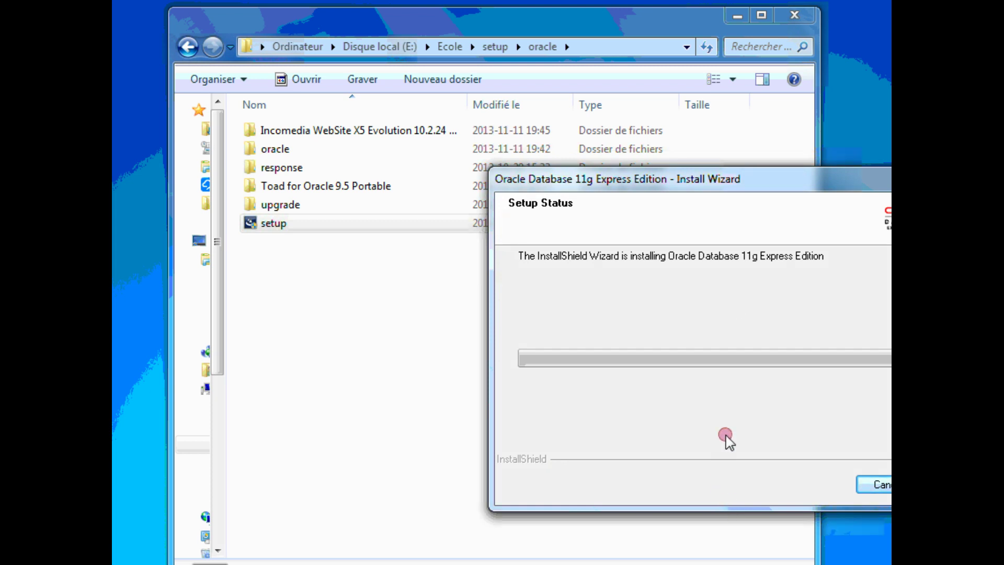
left_click_drag(780, 173, 644, 142)
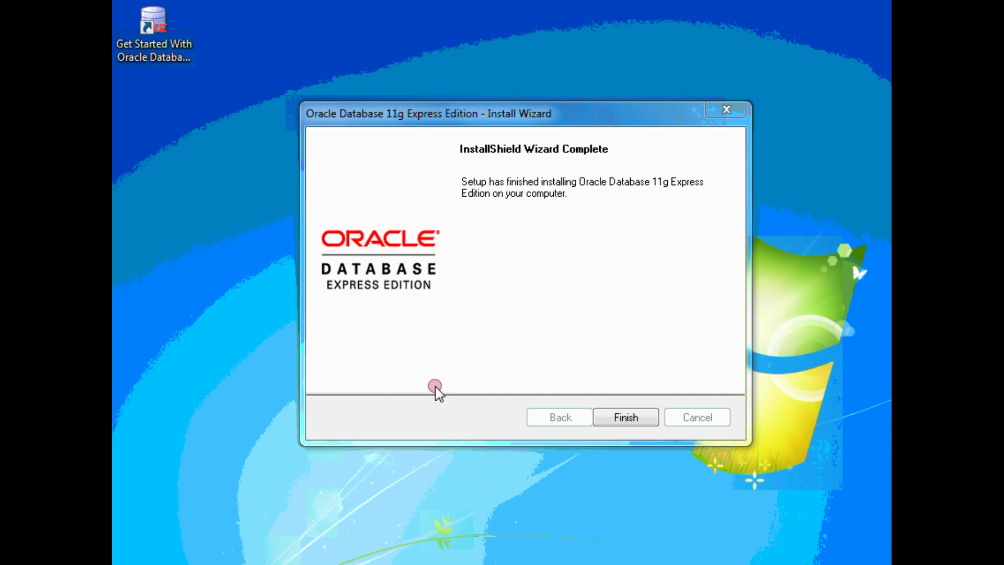
- Close the finished wizard and select the Get Started With Oracle Database shortcut
left_click(626, 417)
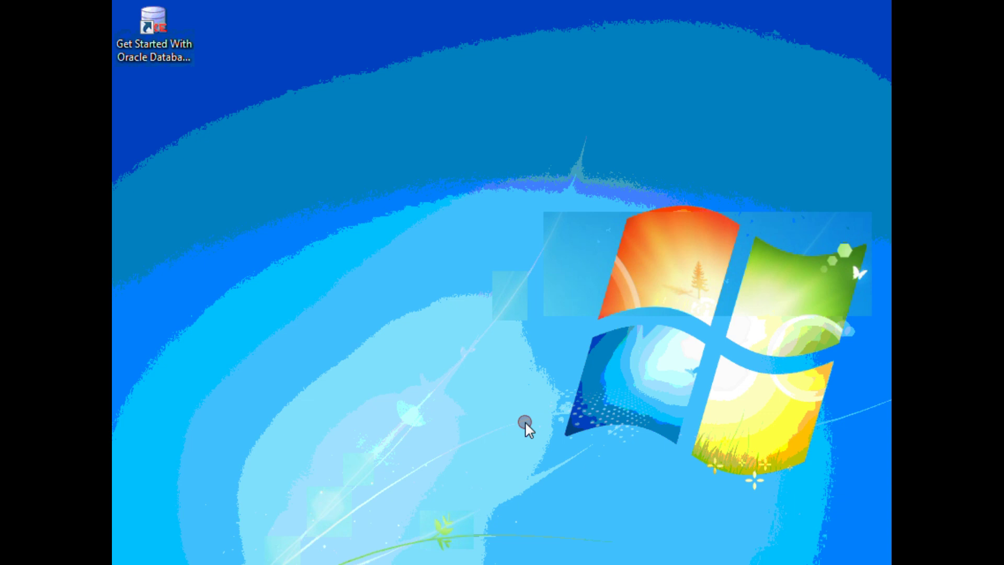
left_click(172, 44)
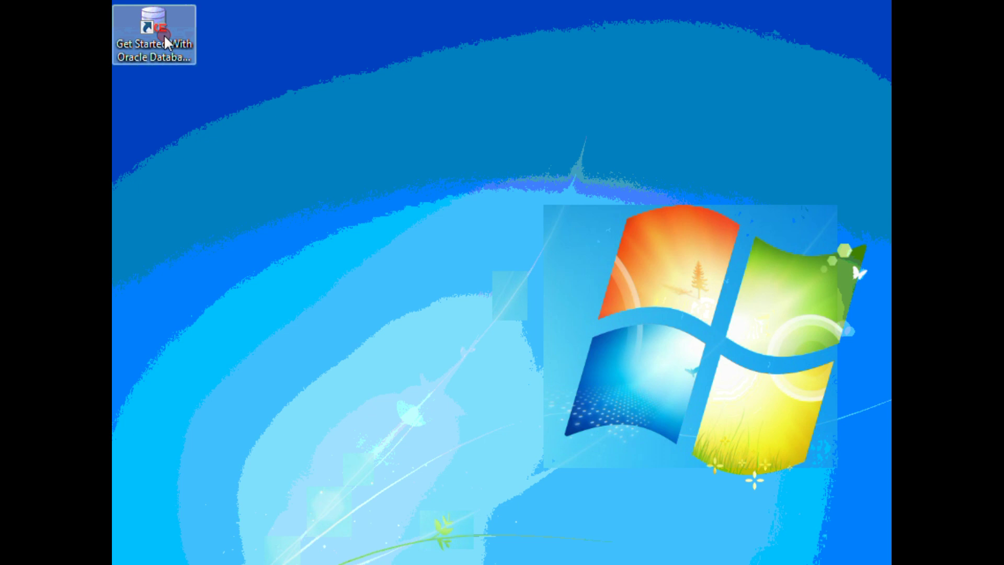
- Open the Oracle Database XE 11.2 home page and request its sessions view
double_click(164, 33)
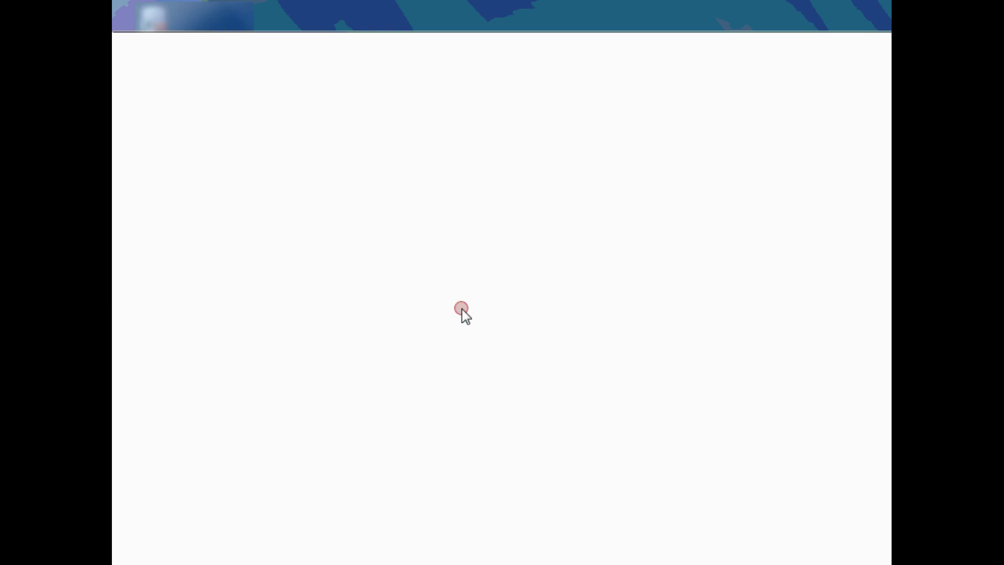
left_click(260, 539)
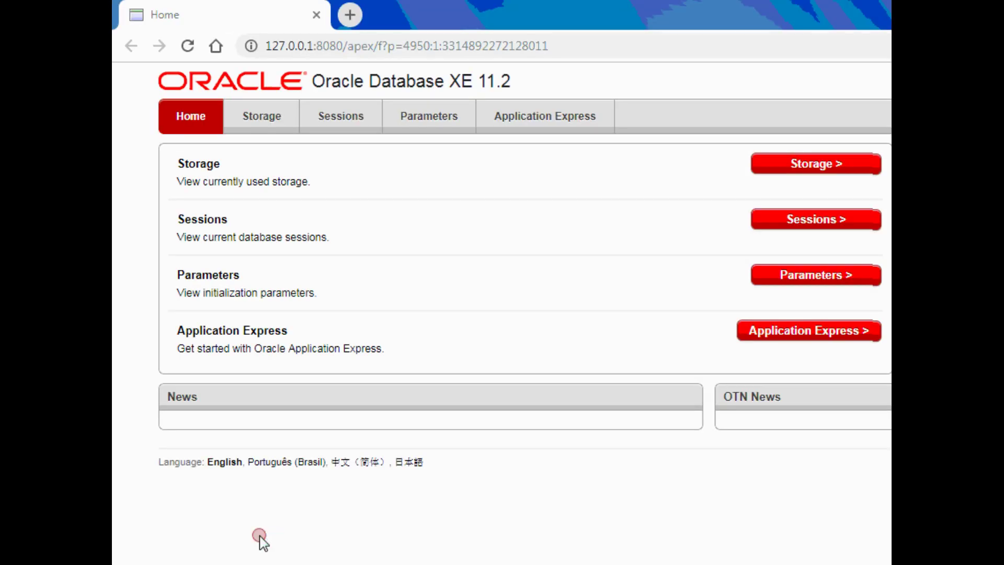
left_click(262, 541)
- Open the Sessions login and place the on-screen keyboard below the login box
left_click(831, 222)
left_click(619, 206)
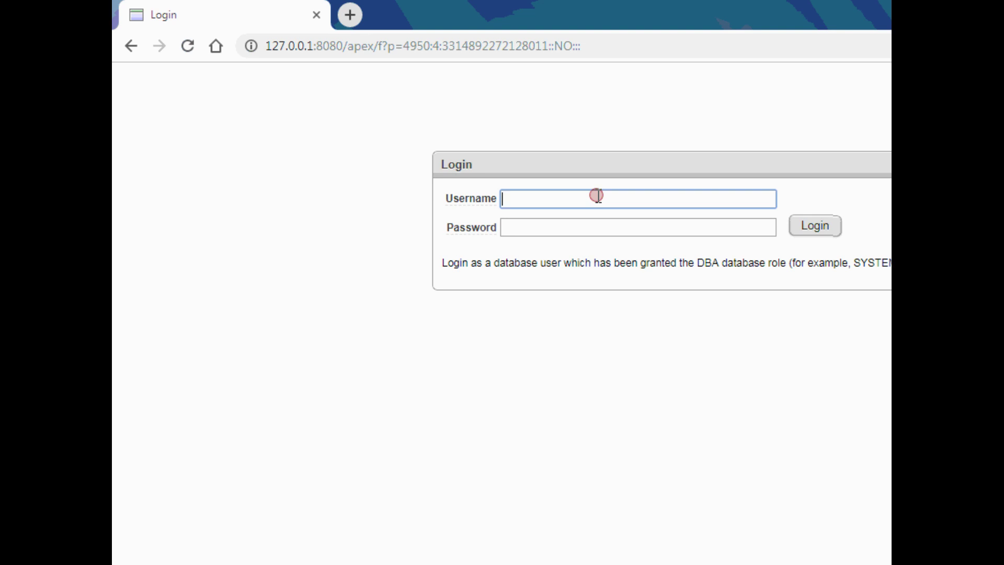
key("ctrl+super+o")
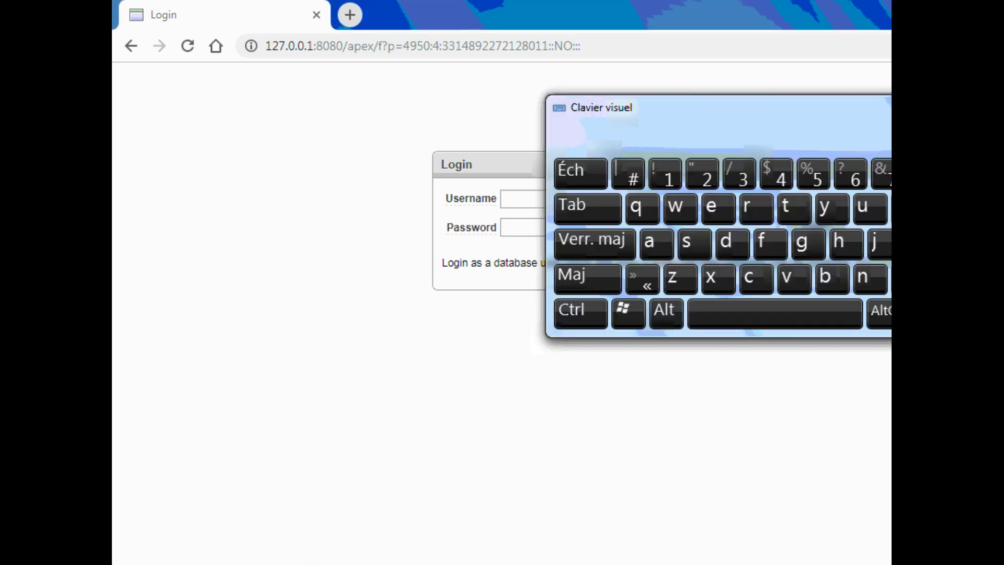
left_click_drag(849, 114, 509, 442)
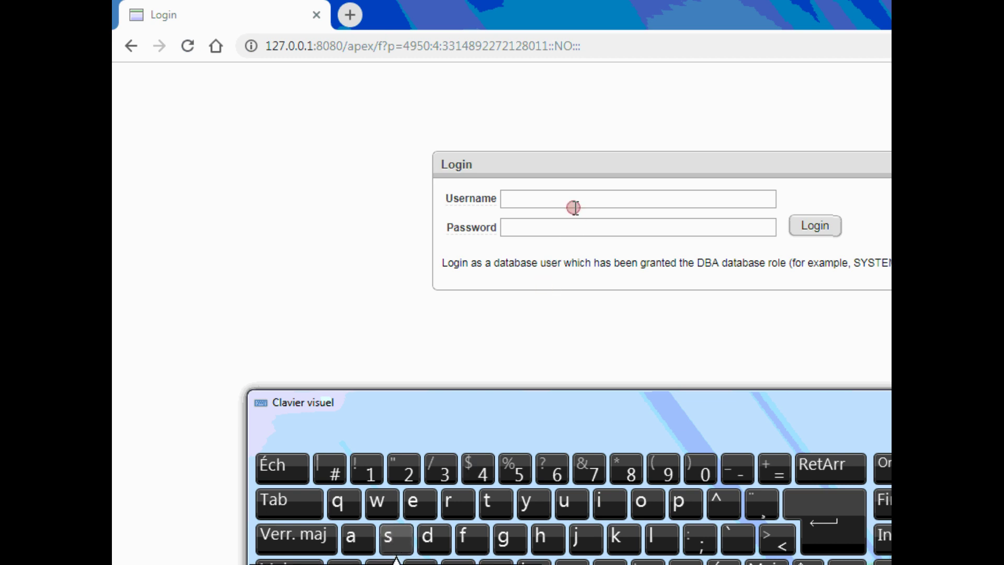
- Enter system as the Username using the on-screen keyboard
left_click(574, 207)
left_click(388, 536)
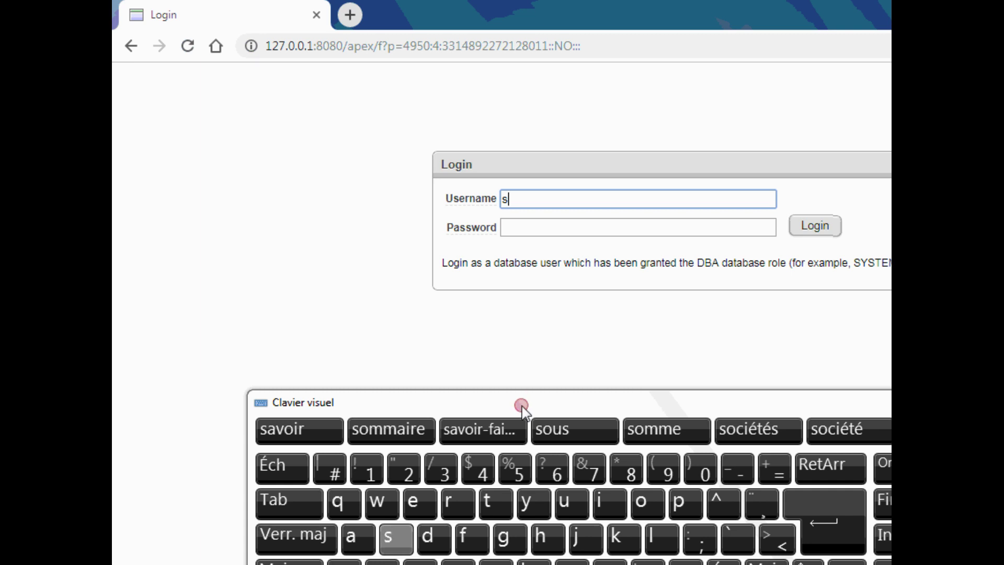
left_click(523, 505)
left_click(391, 535)
left_click(491, 503)
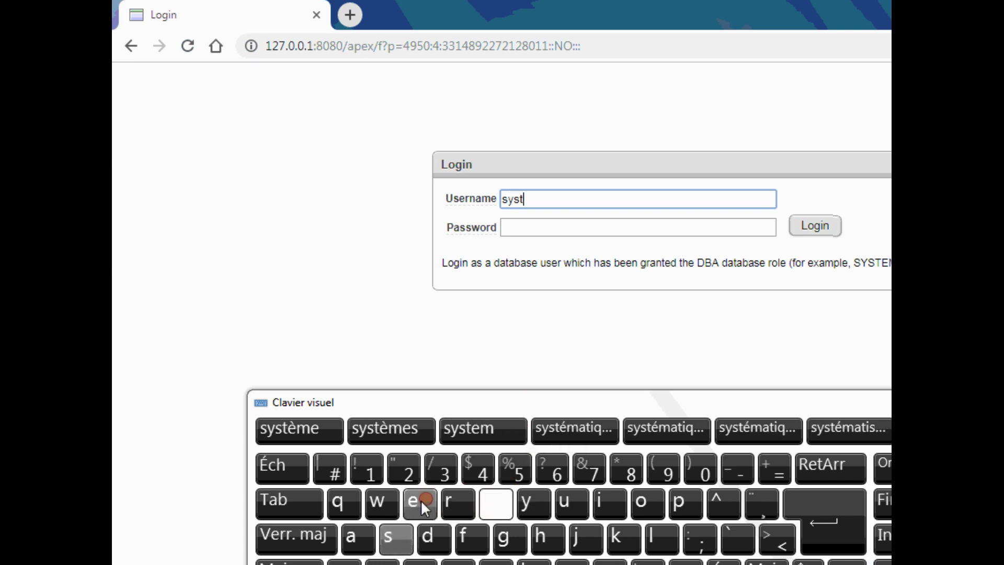
left_click(420, 502)
left_click(610, 563)
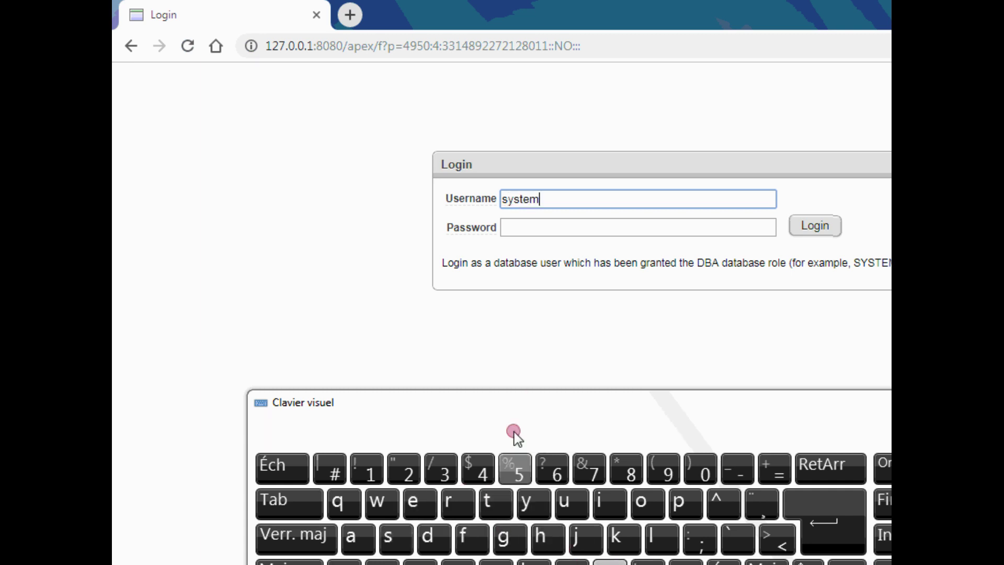
left_click(536, 228)
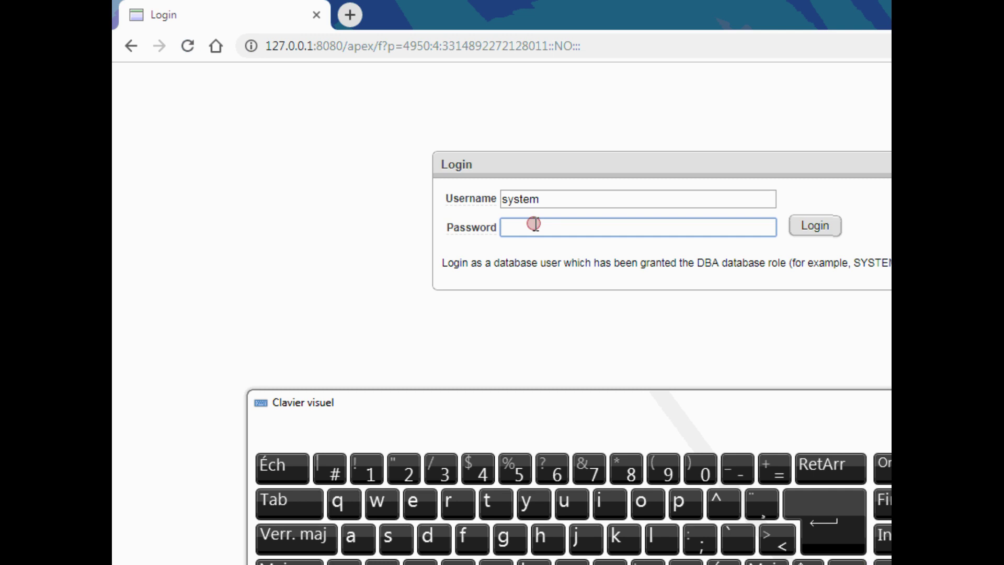
- Log in as system with its password to view the six database sessions
type("orcl")
left_click(814, 226)
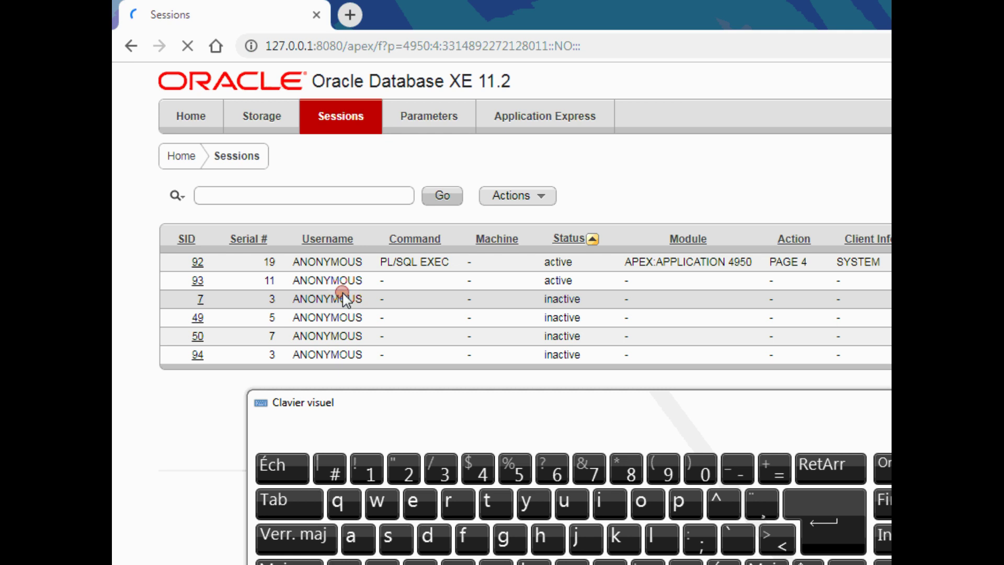
- Open the Create Application Express Workspace form with Create New database user selected
left_click(536, 119)
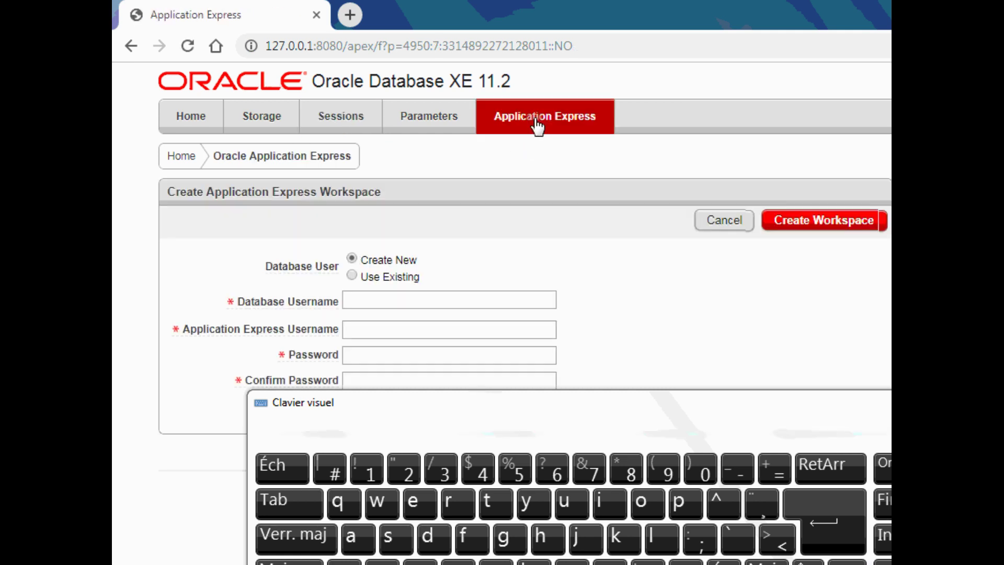
left_click(421, 264)
left_click_drag(427, 407, 407, 471)
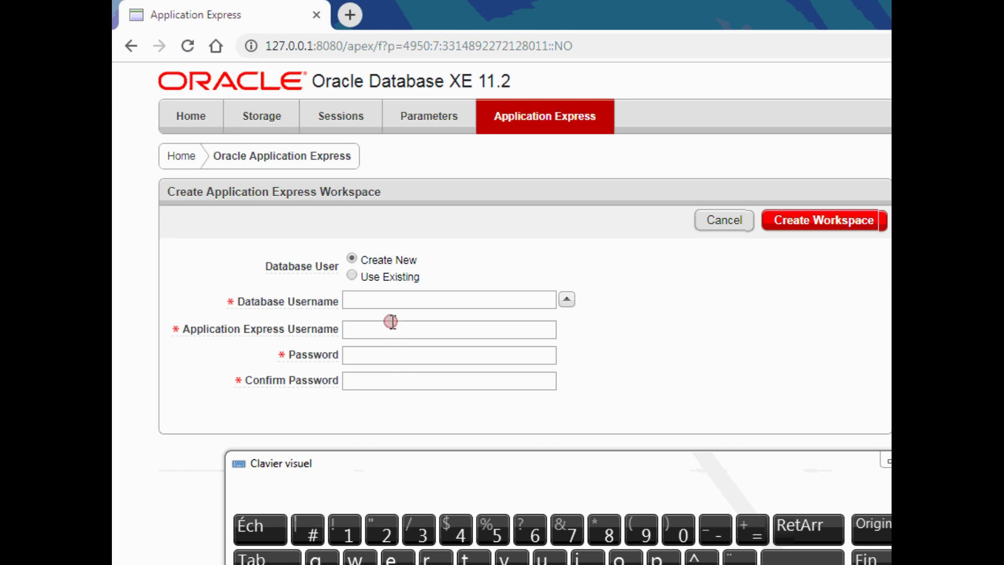
- Create the workspace with database user contoso, Application Express user alpha, and a confirmed password
left_click(388, 302)
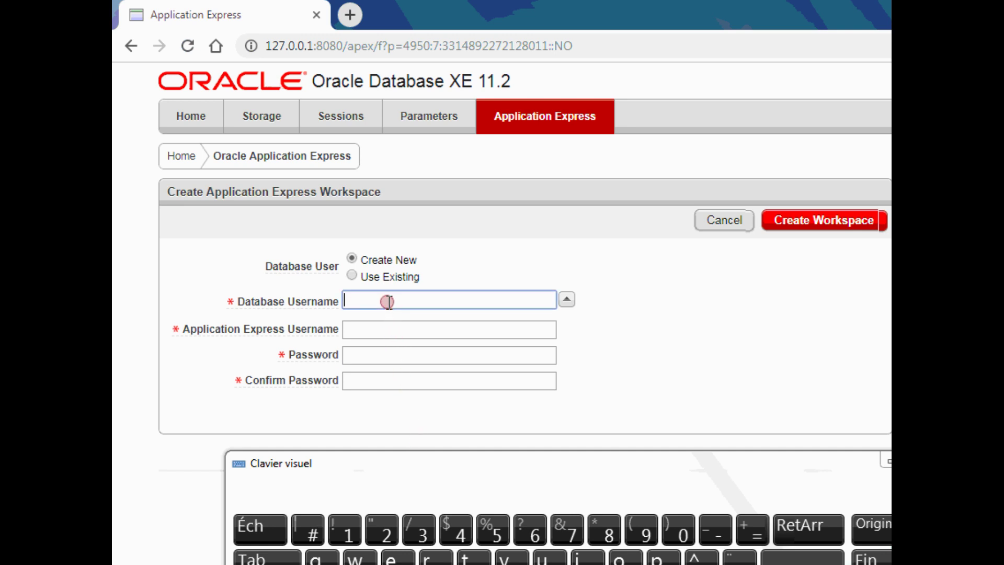
type("co")
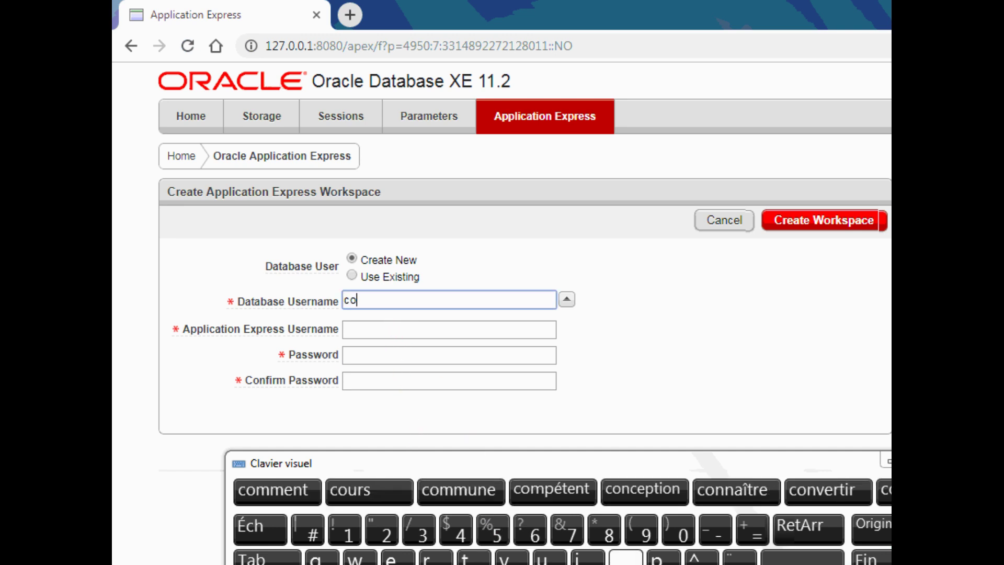
type("ntoso")
left_click(379, 328)
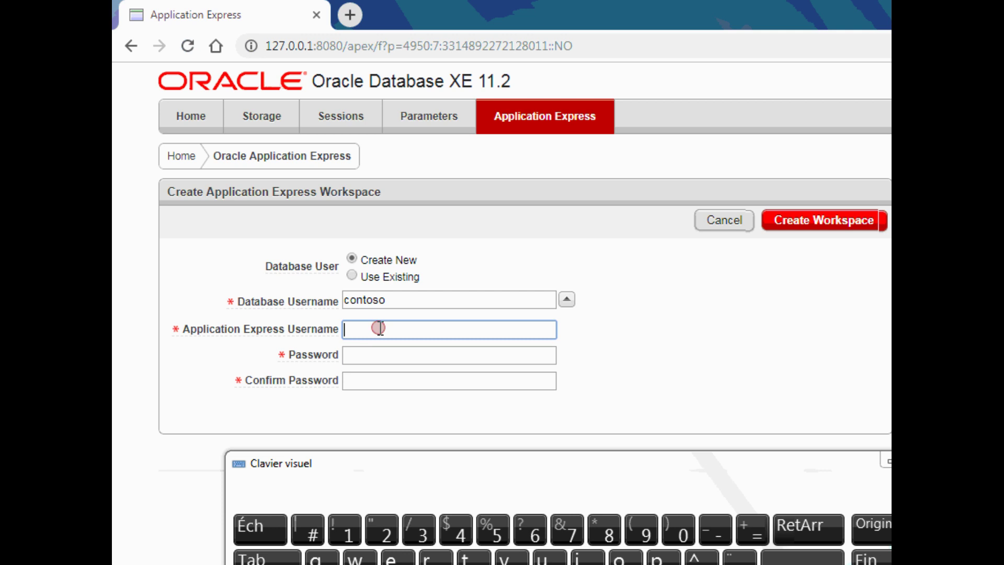
type("alp")
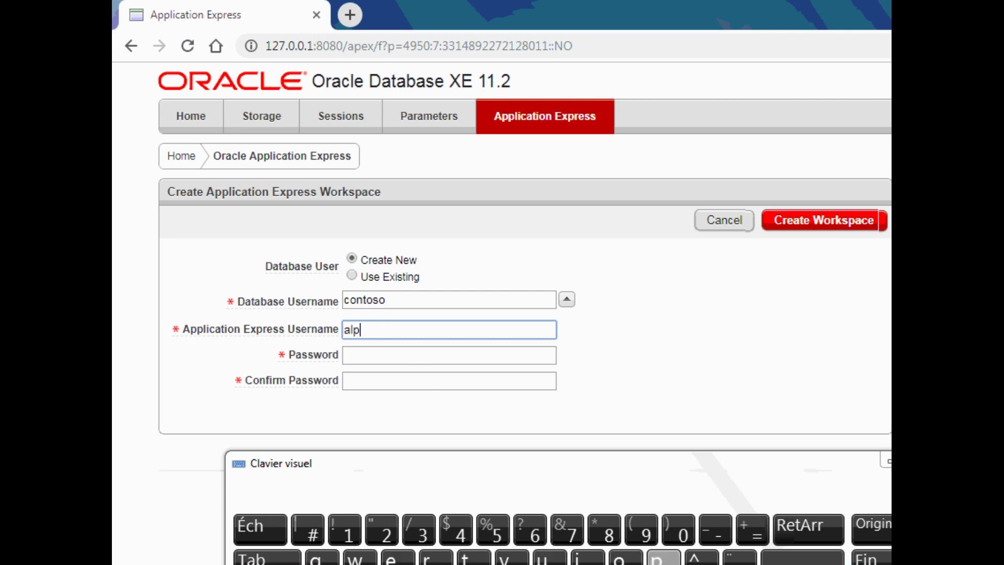
type("ha")
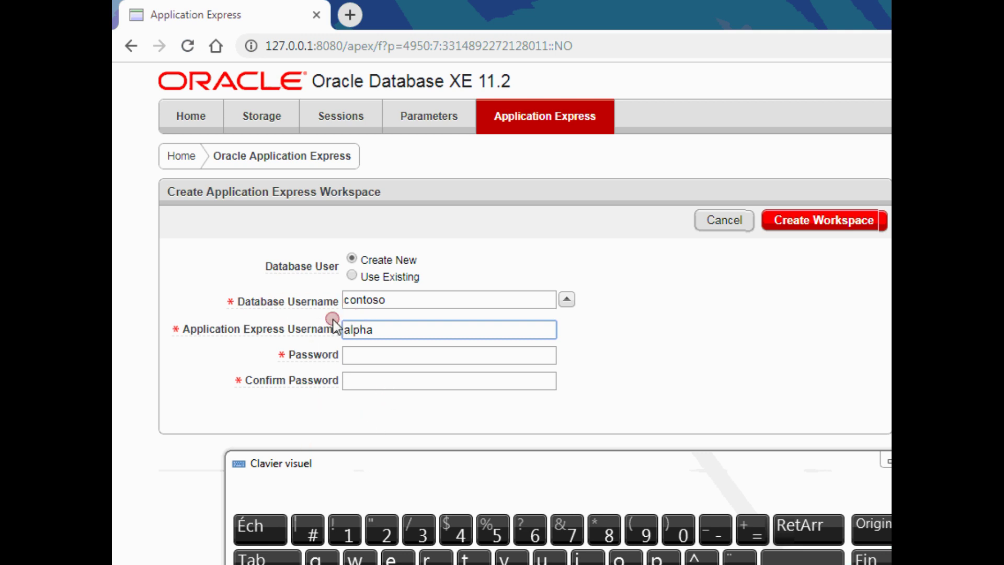
left_click(366, 358)
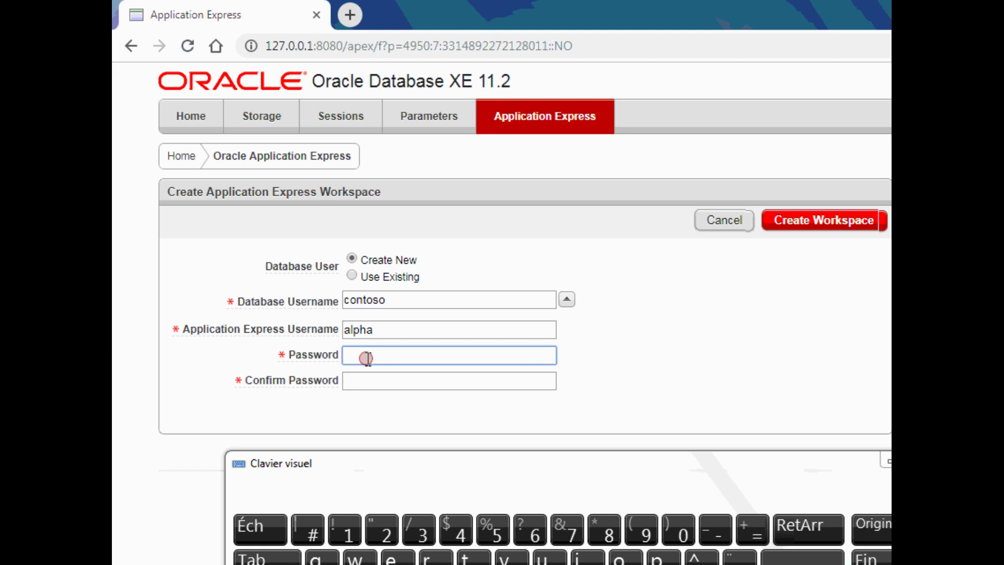
type("••••••")
left_click(359, 378)
type("•••••")
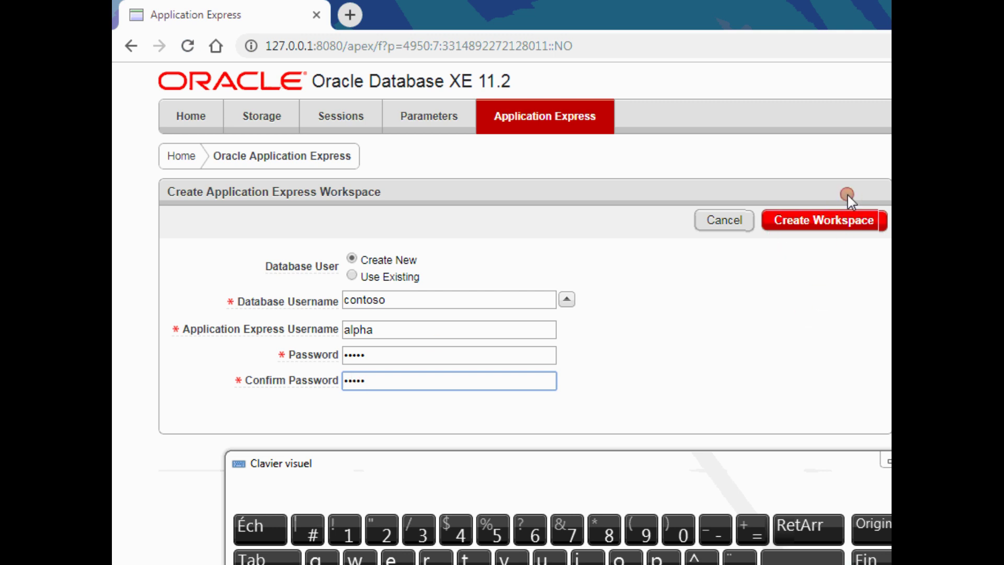
left_click(820, 224)
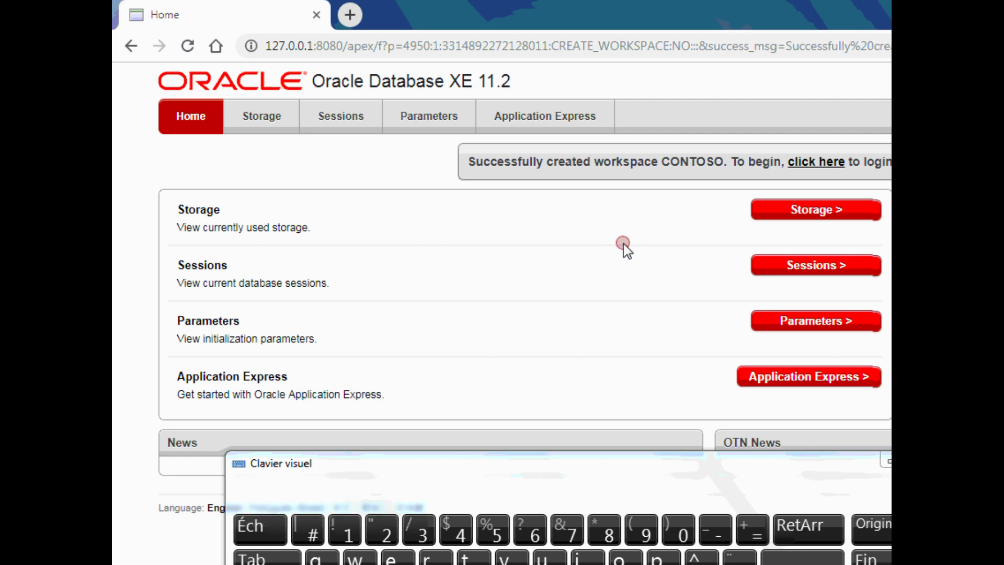
- Move the on-screen keyboard lower after the workspace CONTOSO success message
left_click_drag(532, 462, 535, 350)
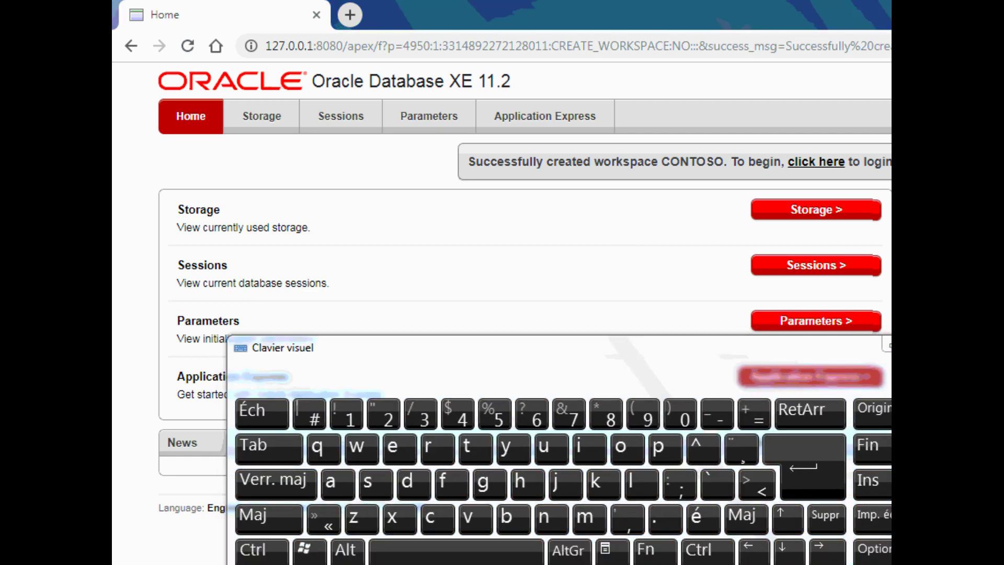
left_click_drag(603, 369, 603, 456)
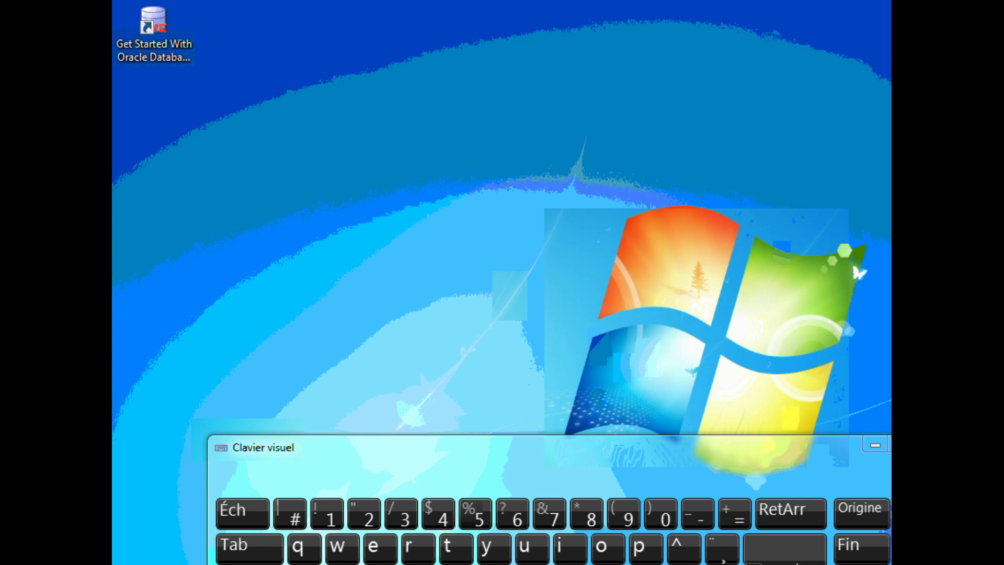
- Place the Toad for Oracle 9.5 Portable folder on the desktop and open it
left_click_drag(801, 264, 179, 138)
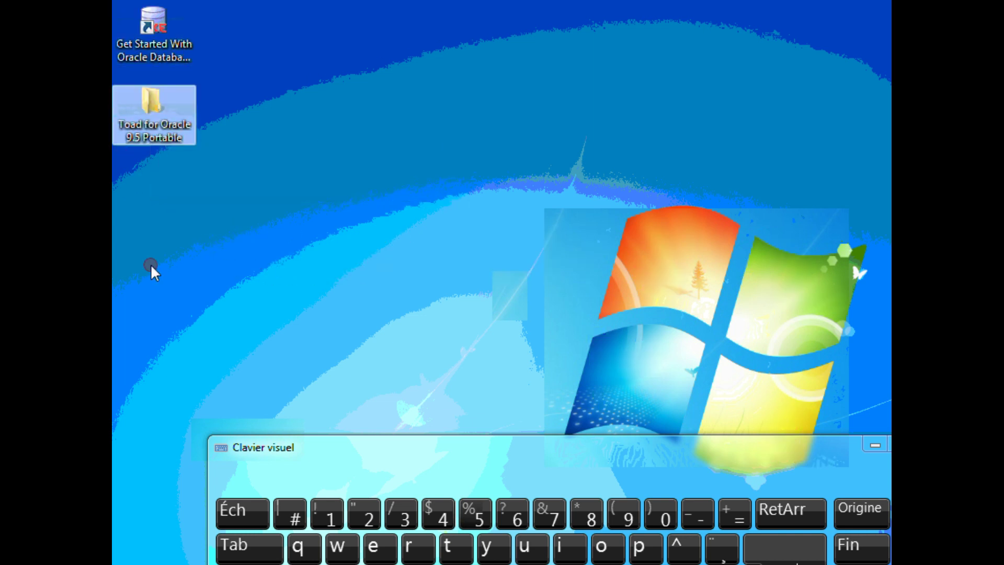
left_click(148, 122)
double_click(148, 121)
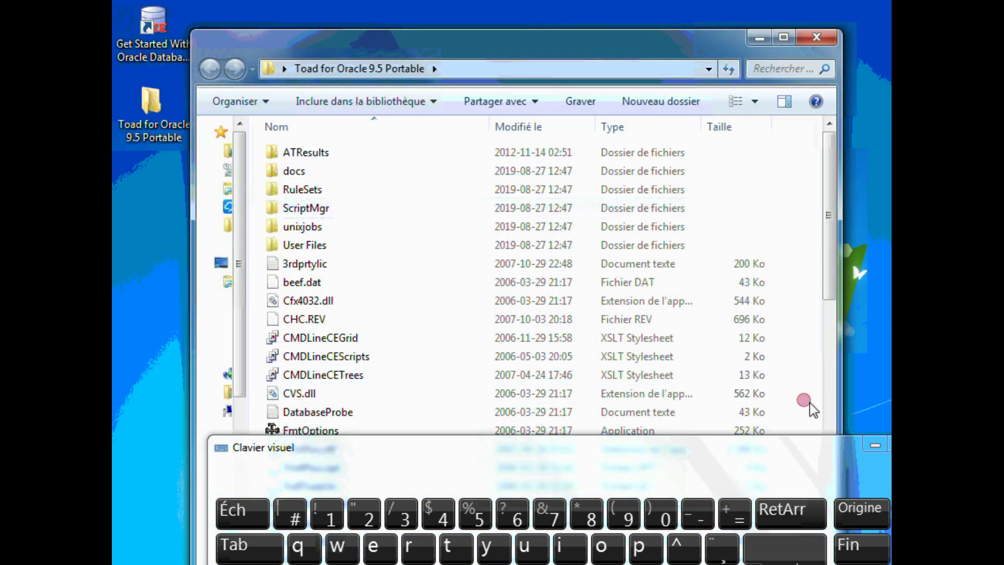
left_click(880, 444)
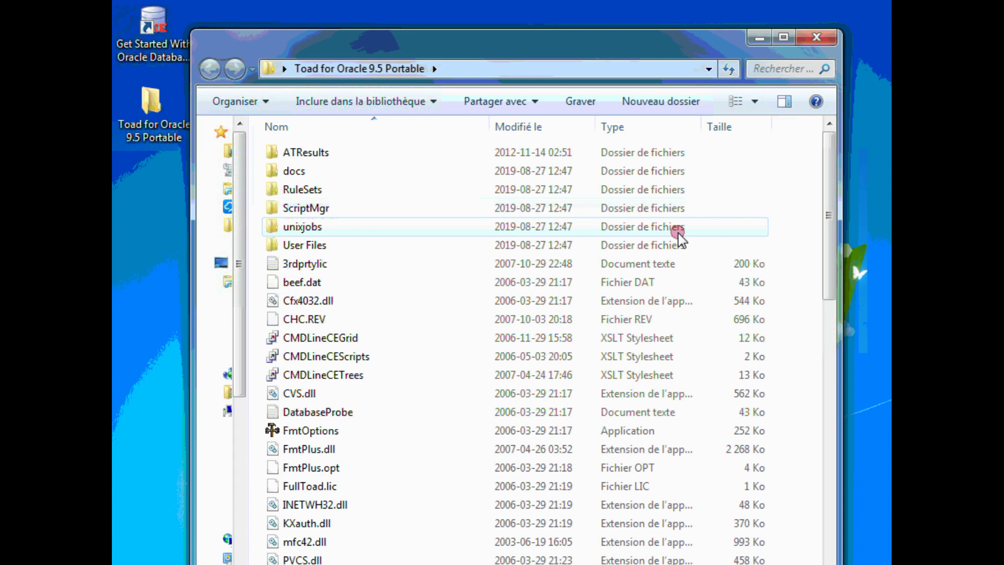
- Select the toad application in the folder to launch Toad for Oracle
mouse_move(567, 56)
left_mouse_down()
mouse_move(533, 53)
mouse_move(576, 61)
left_mouse_up()
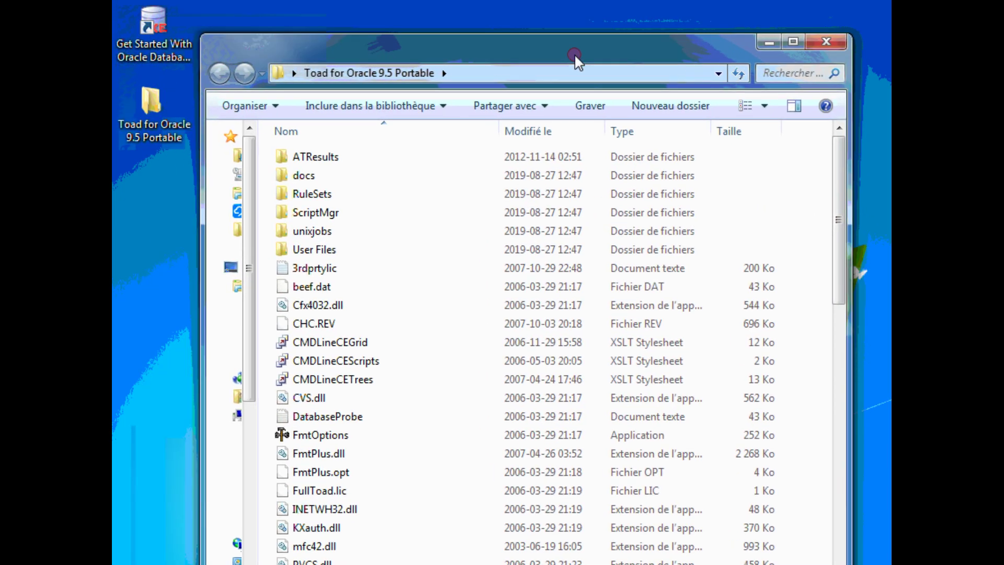
left_click_drag(833, 237, 800, 478)
left_click(360, 458)
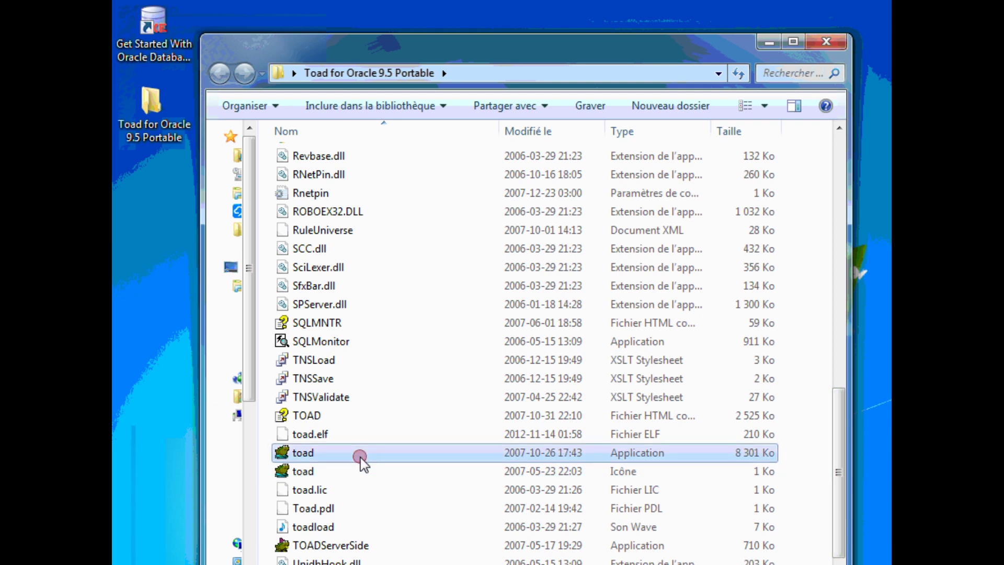
left_click(759, 44)
- Dismiss the SQL Tuning notice and bring the Database Login window fully into view
left_click(758, 44)
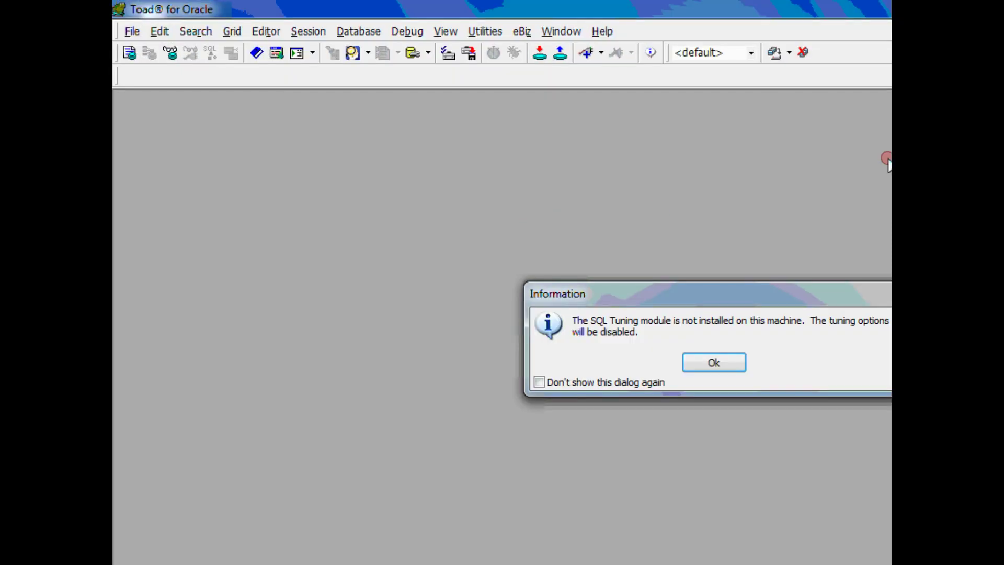
left_click(713, 363)
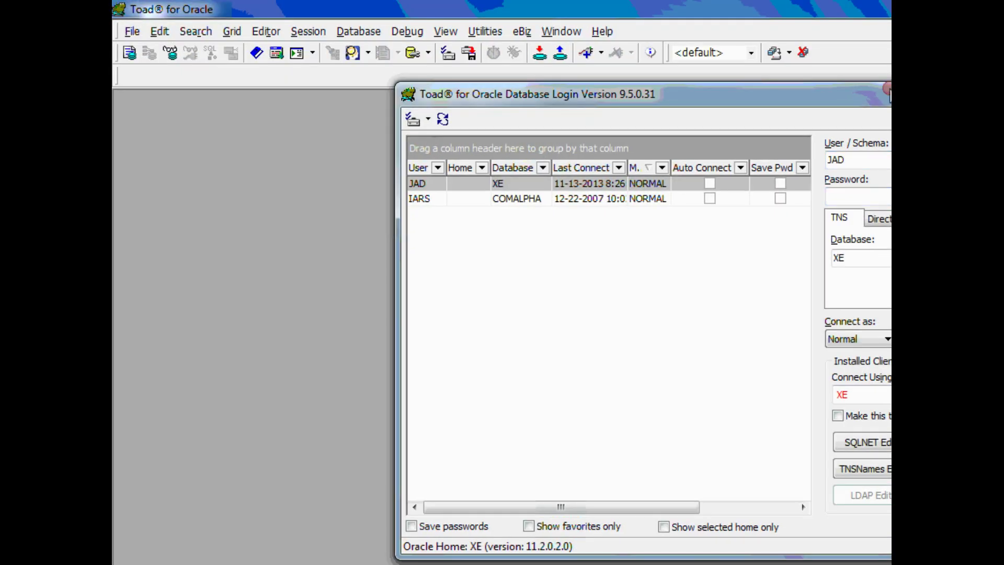
left_click(883, 94)
left_click_drag(883, 94, 631, 88)
- Replace the JAD user name with contoso in the User/Schema field
left_click(591, 148)
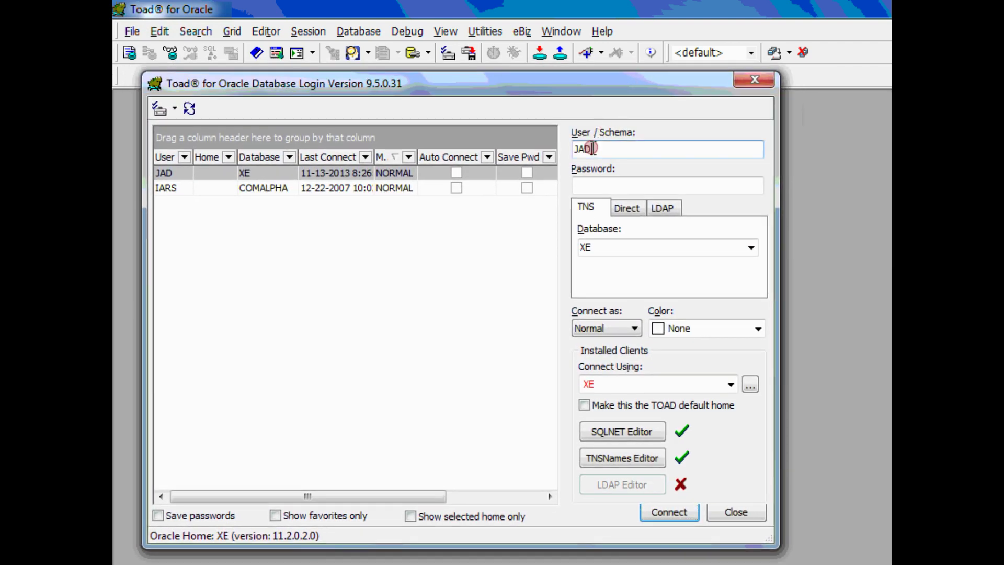
key("BackSpace")
key("BackSpace")
key("BackSpace")
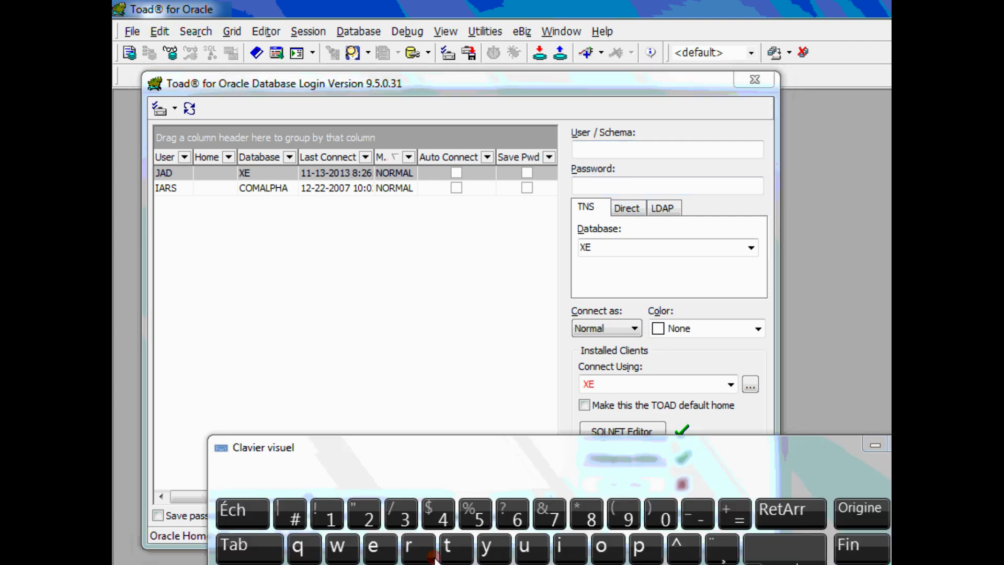
left_click(601, 150)
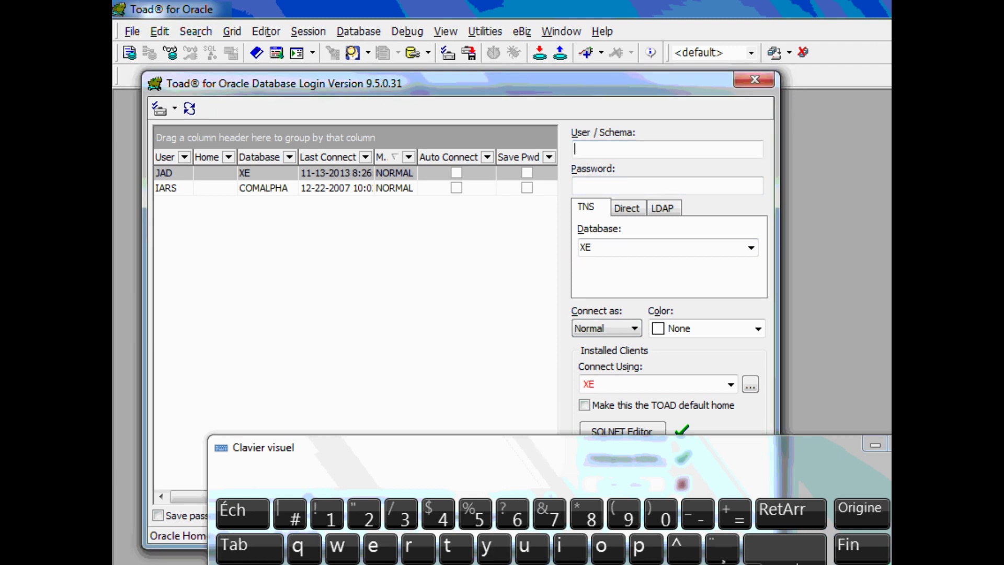
type("con")
left_click(454, 548)
left_click(641, 546)
left_click(790, 510)
left_click(602, 546)
type("s")
left_click(602, 548)
- Enter the contoso password and connect to the XE database
left_click(596, 185)
type("*****")
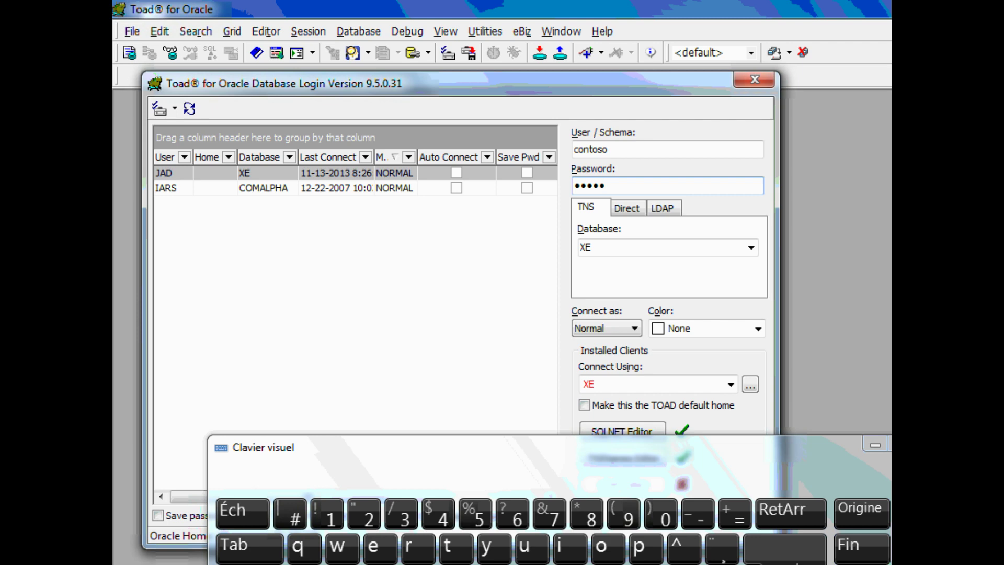
left_click(875, 445)
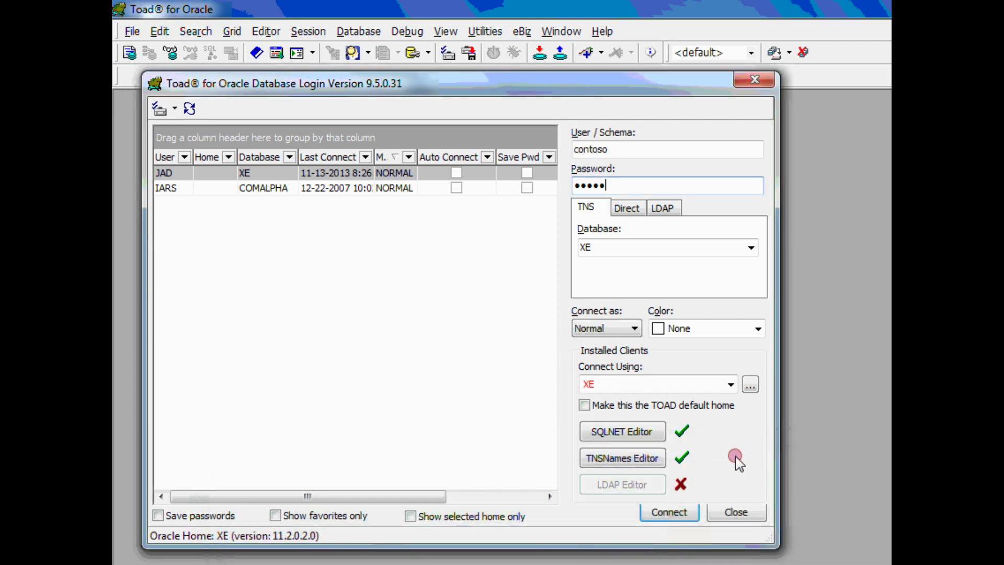
left_click(654, 515)
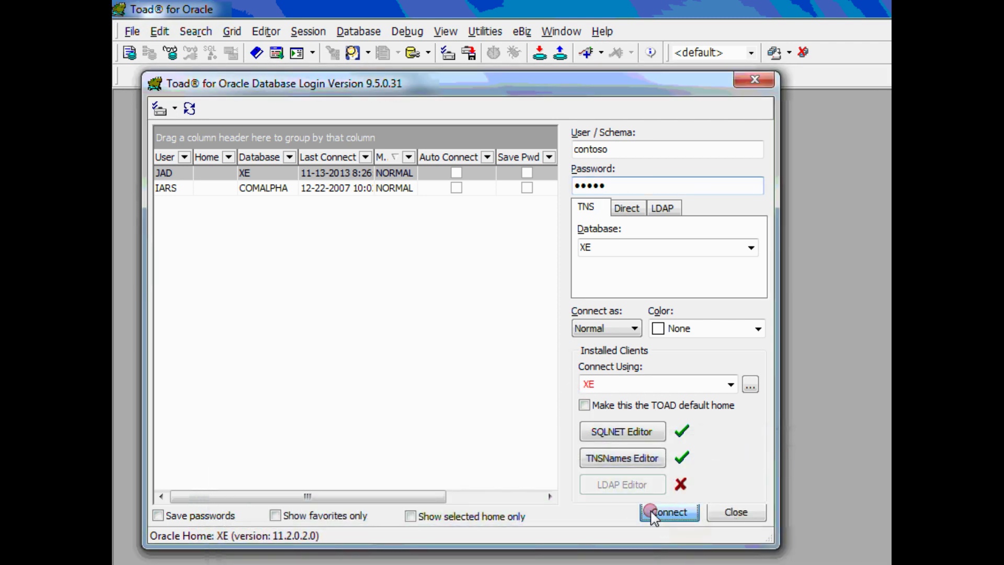